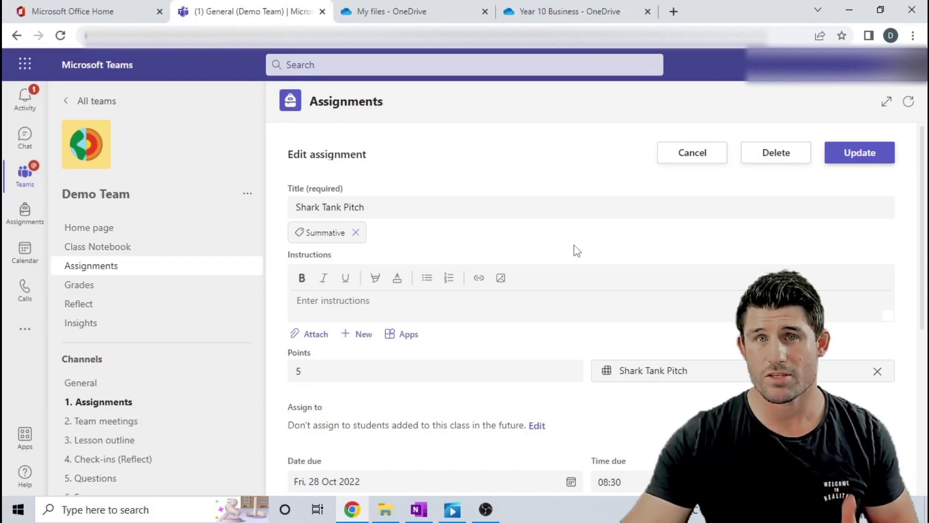
- Create a new Shark Tank folder inside the Year 10 Business OneDrive folder
left_click(556, 18)
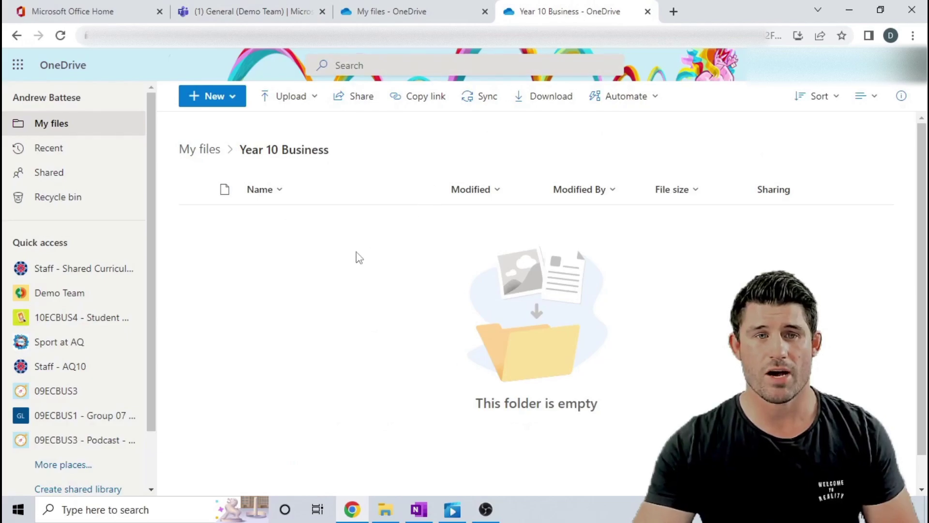
left_click(233, 103)
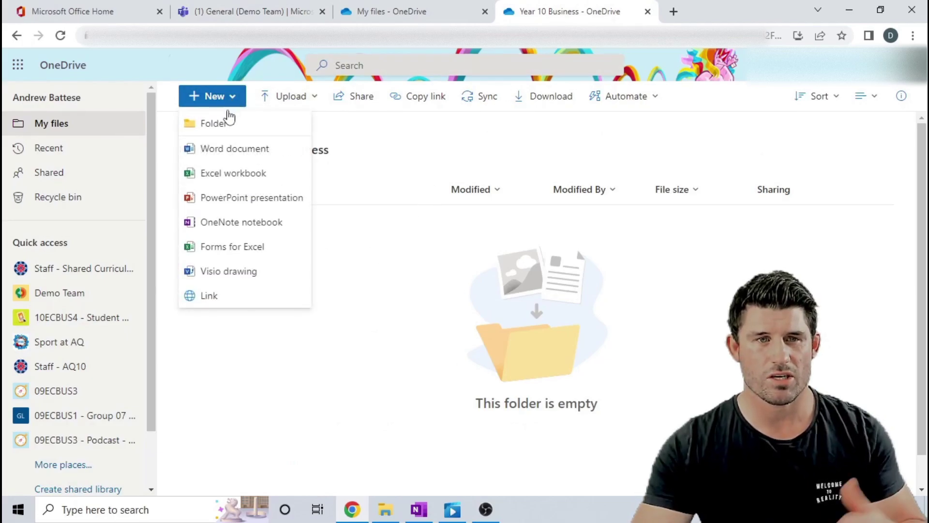
left_click(229, 125)
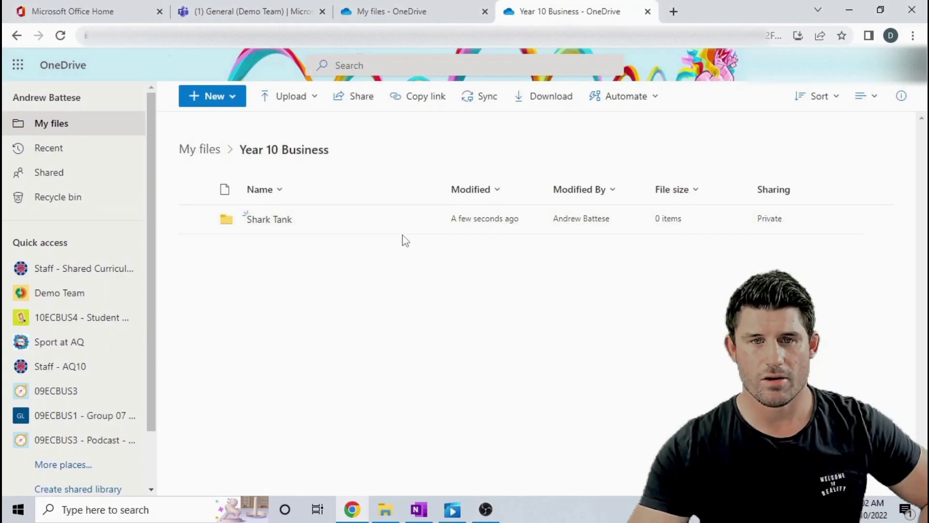
left_click(242, 225)
- Create a 'Shark Tank videos' file request on the Shark Tank folder and copy its upload link
left_click(426, 220)
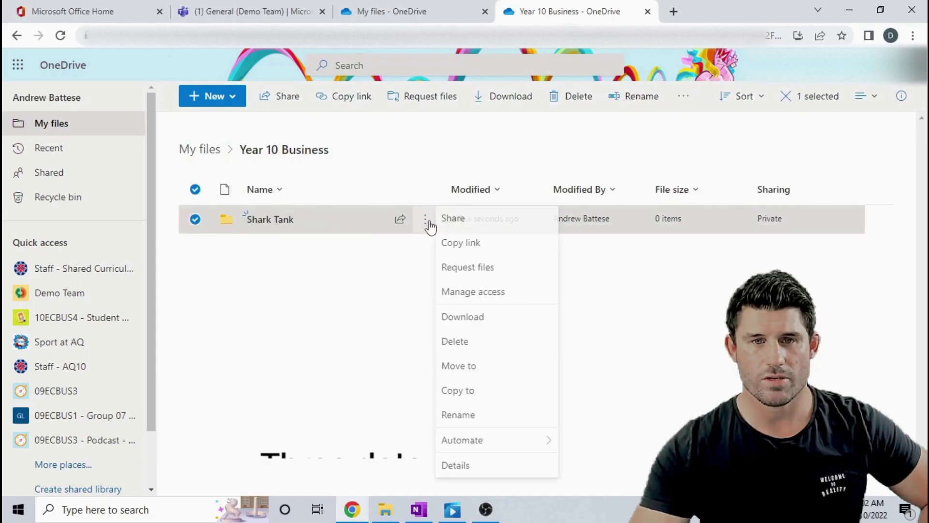
left_click(462, 268)
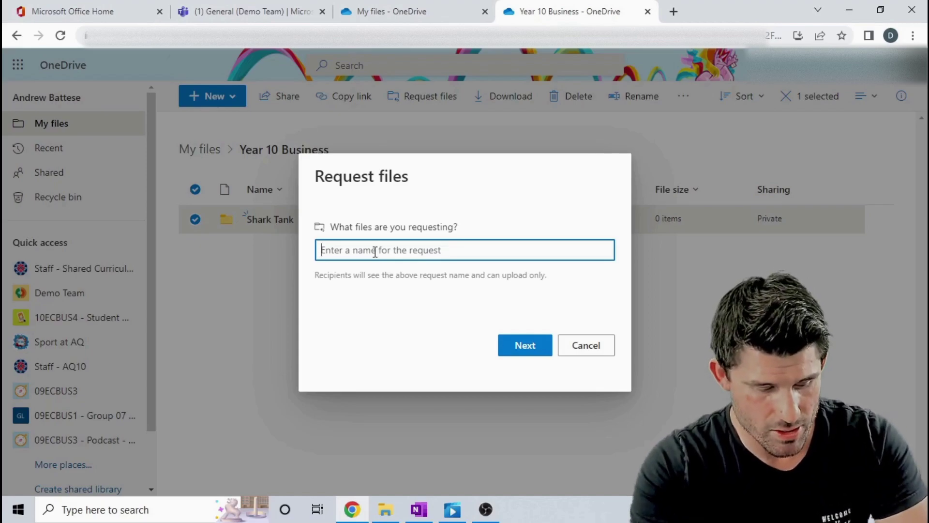
type("Shark Tank videos")
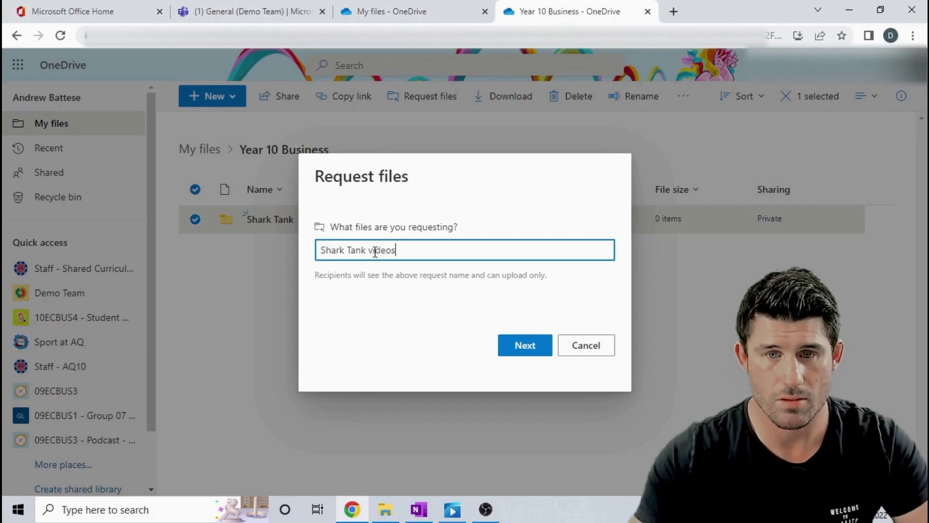
left_click(526, 352)
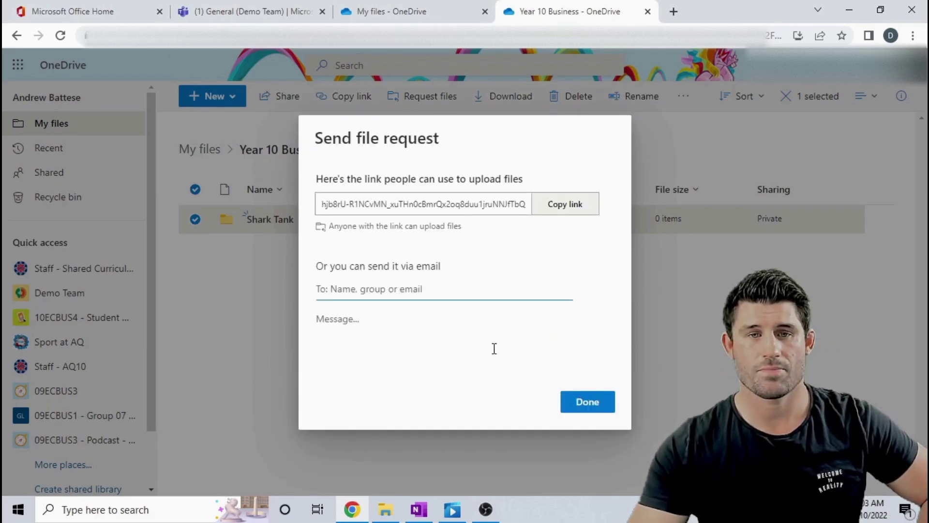
left_click(554, 208)
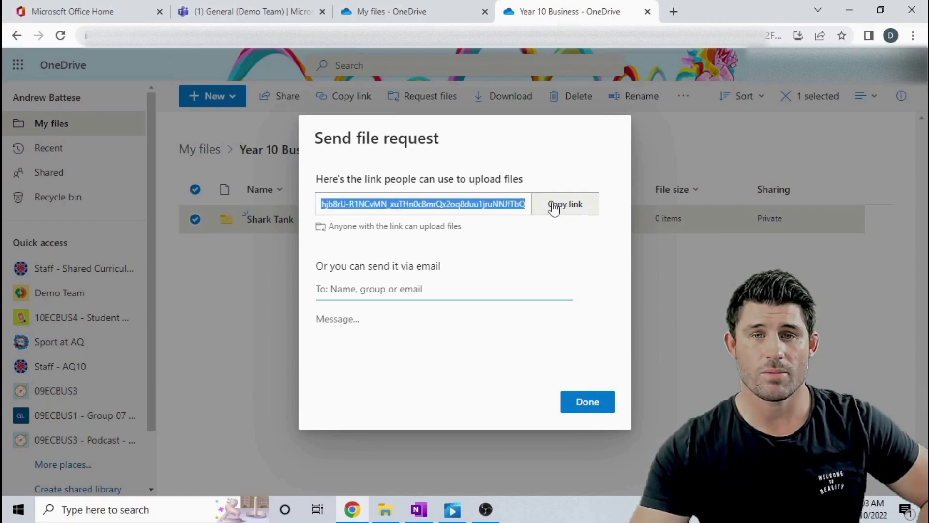
left_click(585, 403)
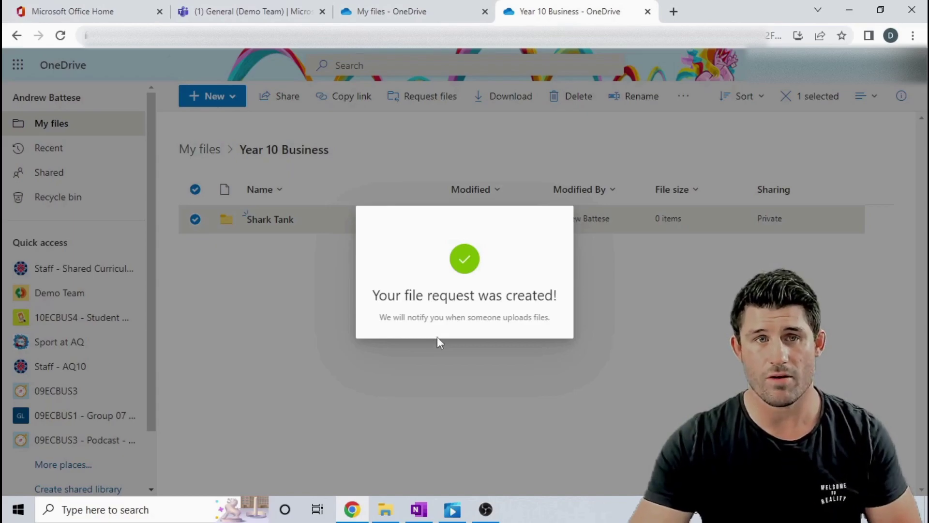
- Paste the copied OneDrive upload link into the Shark Tank Pitch assignment as a link with display text 'Shark Tank'
left_click(239, 16)
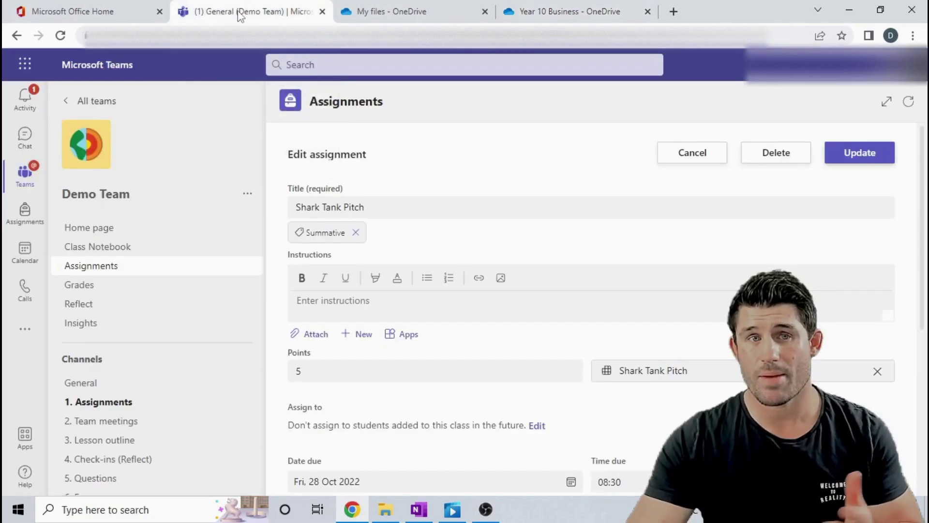
left_click(311, 334)
left_click(341, 208)
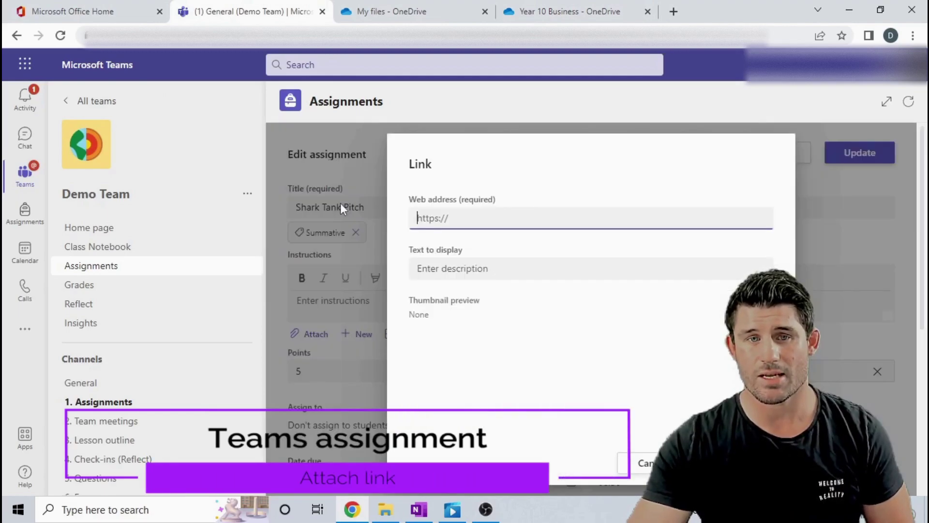
right_click(452, 216)
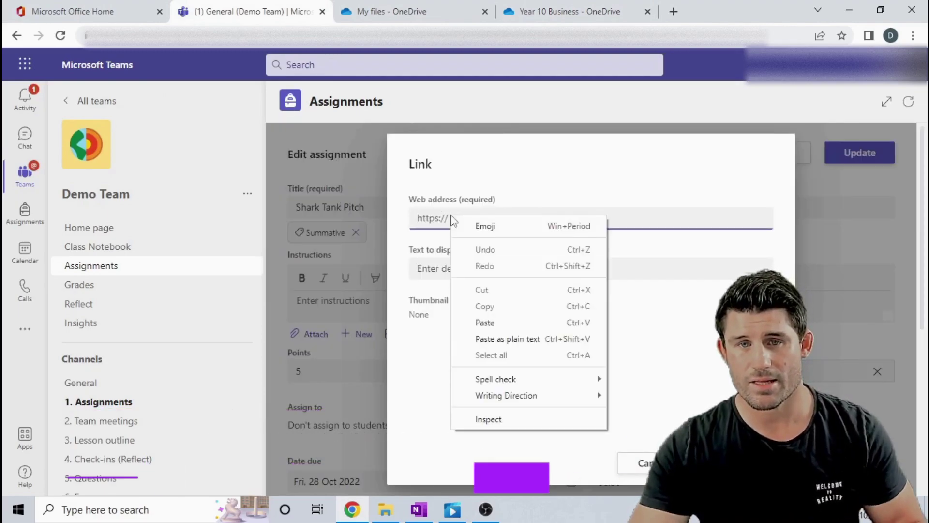
left_click(485, 322)
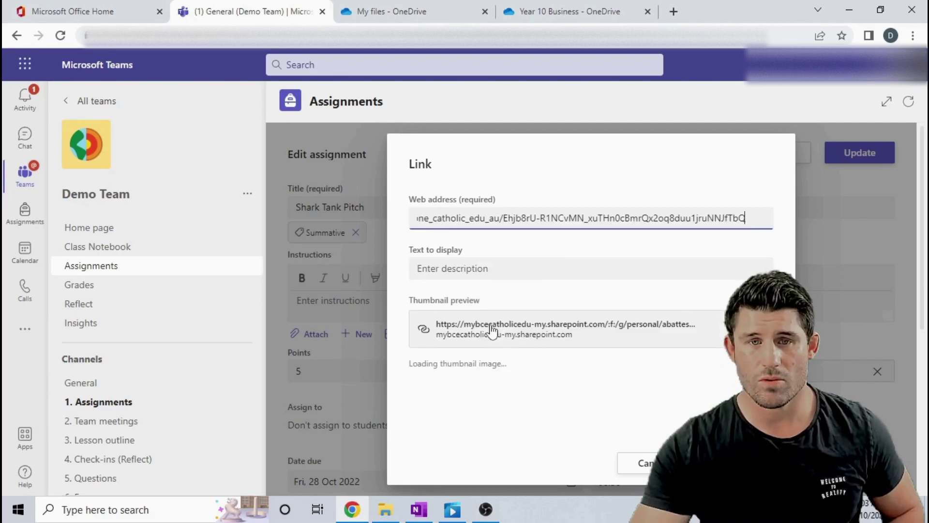
left_click(491, 265)
left_click_drag(549, 267, 382, 274)
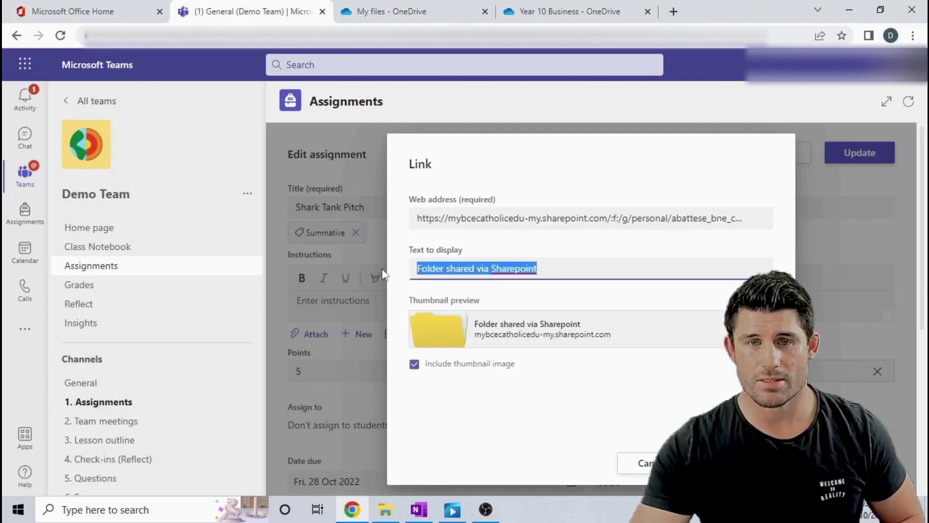
type("Shark Tank")
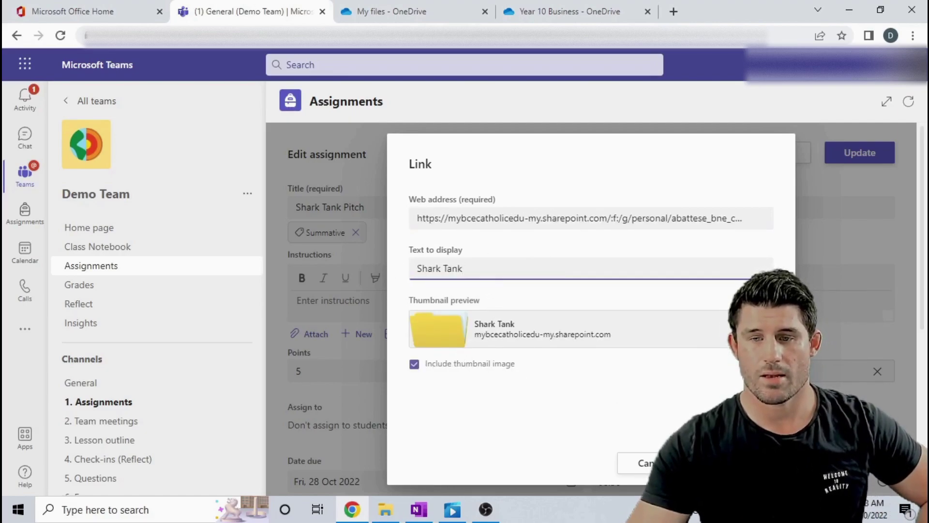
key("Return")
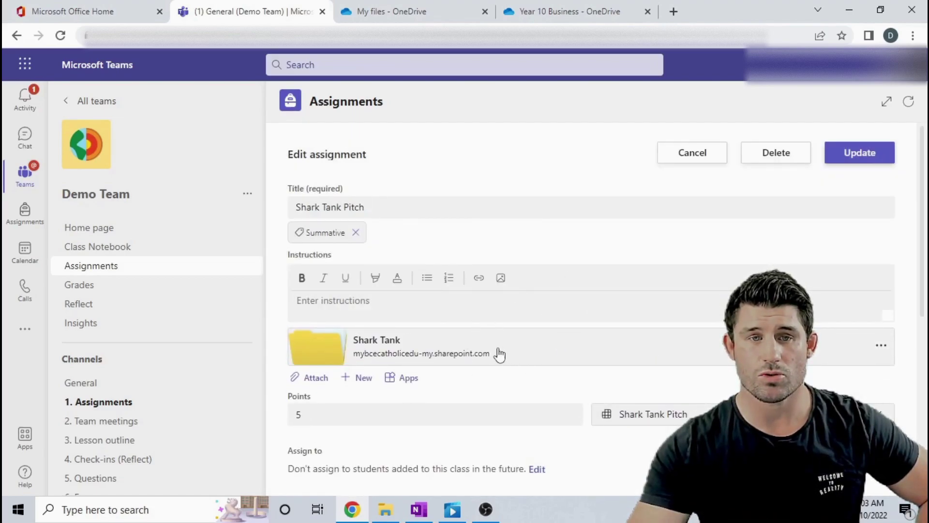
- Update the Shark Tank Pitch assignment and preview it in Student view
left_click(848, 156)
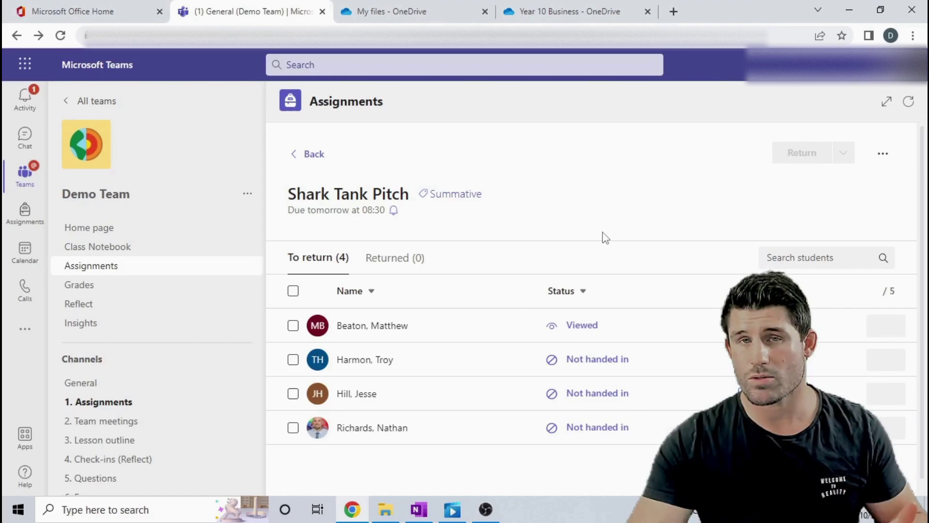
left_click(883, 156)
left_click(784, 260)
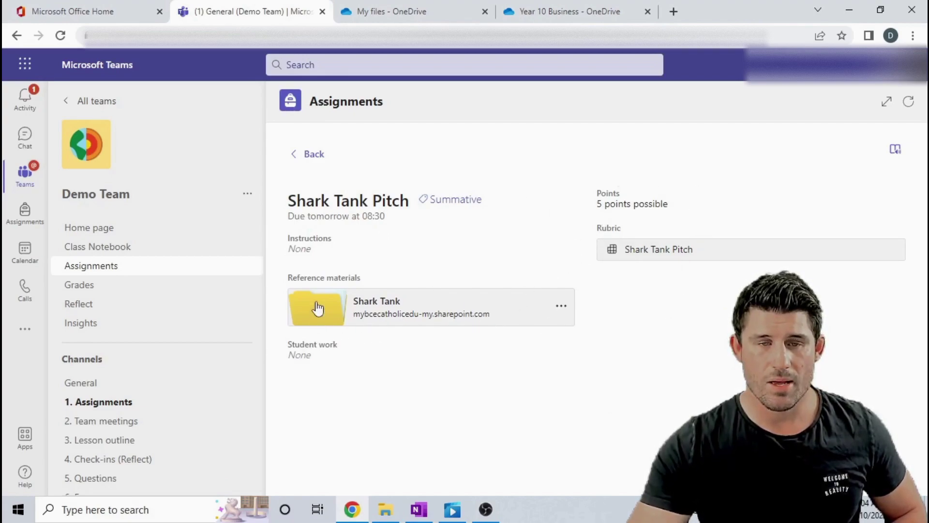
left_click(412, 309)
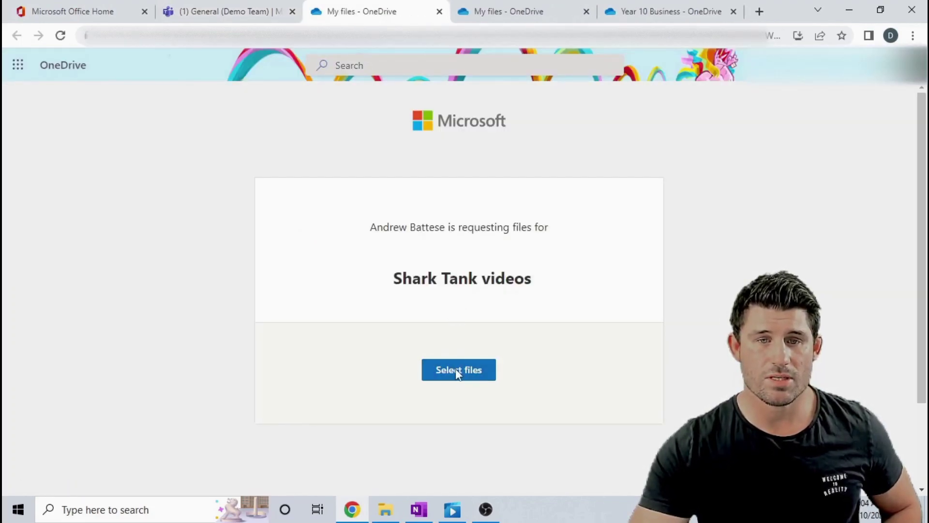
left_click(457, 371)
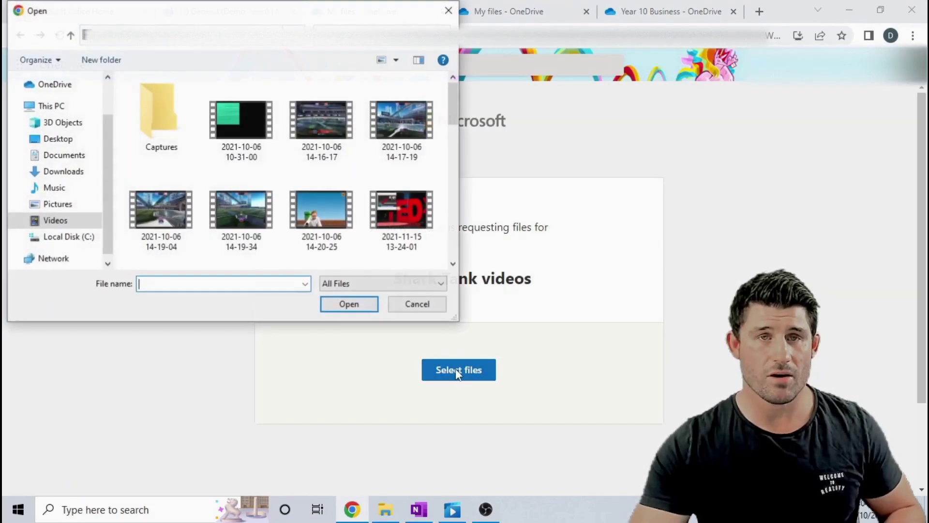
left_click(328, 124)
left_click(346, 303)
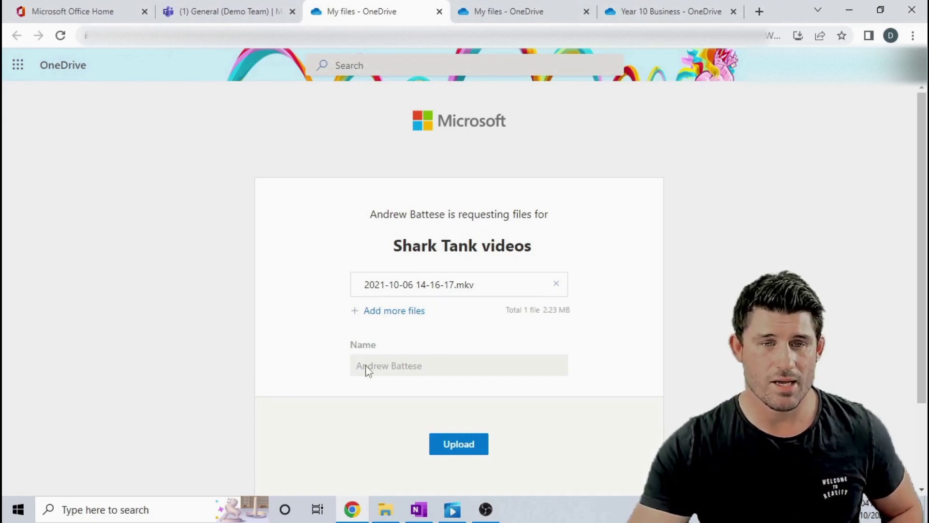
left_click(449, 445)
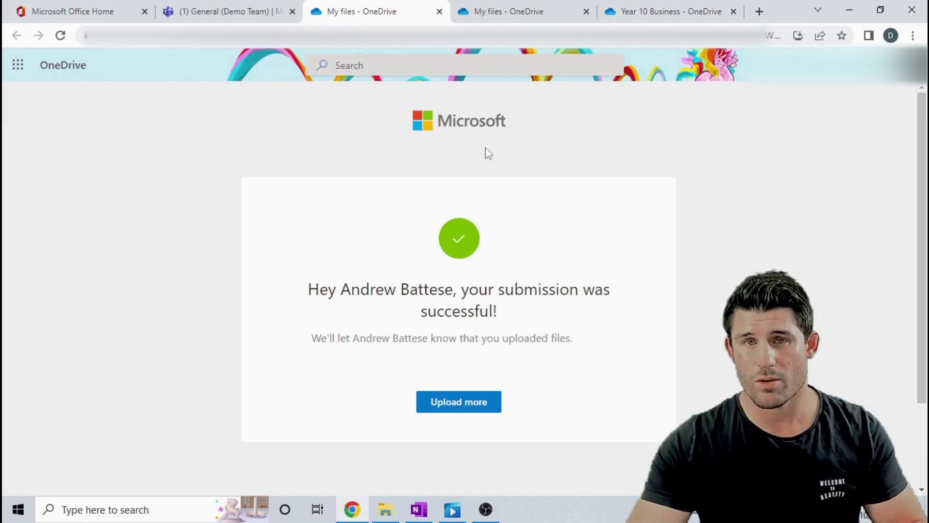
left_click(206, 12)
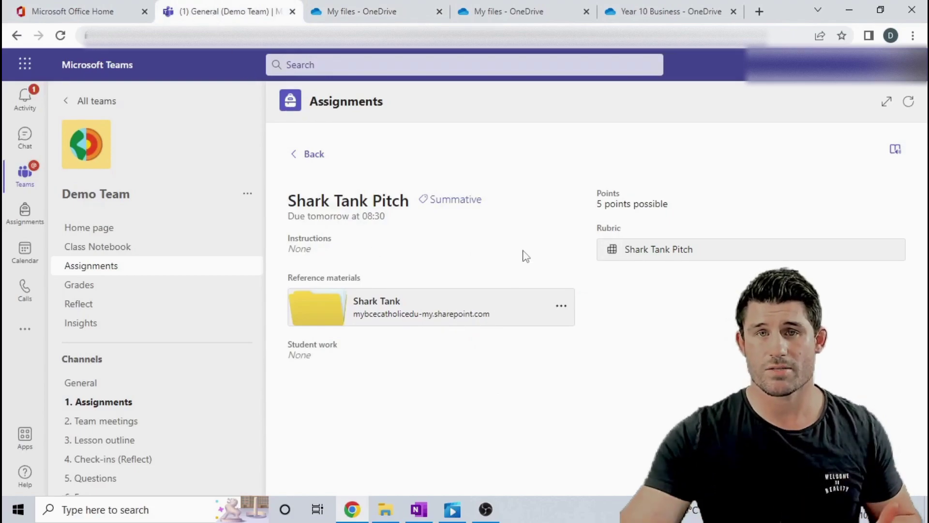
- Dismiss the file request confirmation and open Shark Tank to find the 2.23 MB uploaded video
left_click(646, 11)
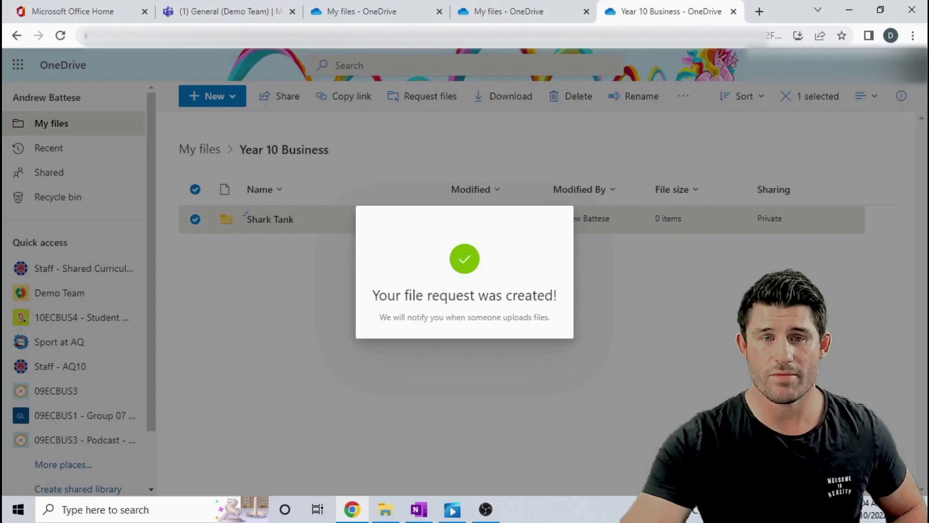
left_click(234, 341)
left_click(277, 221)
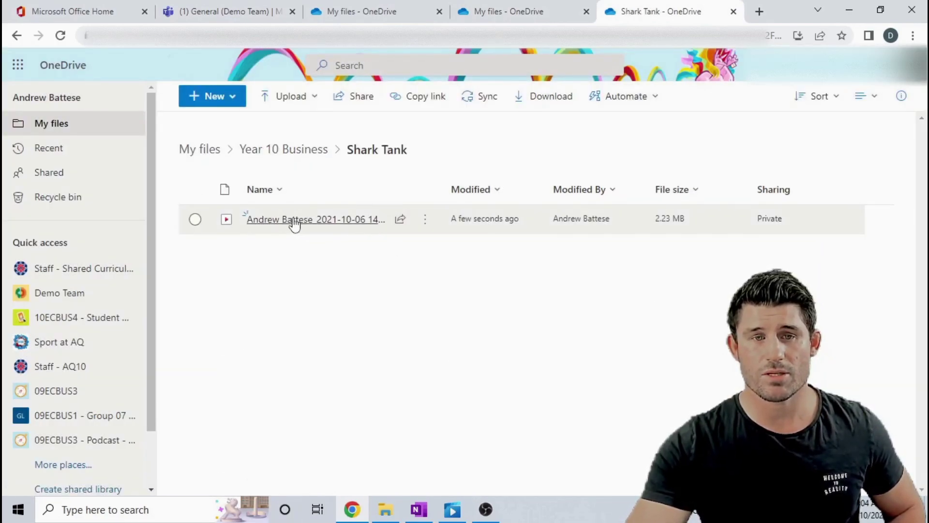
mouse_move(332, 225)
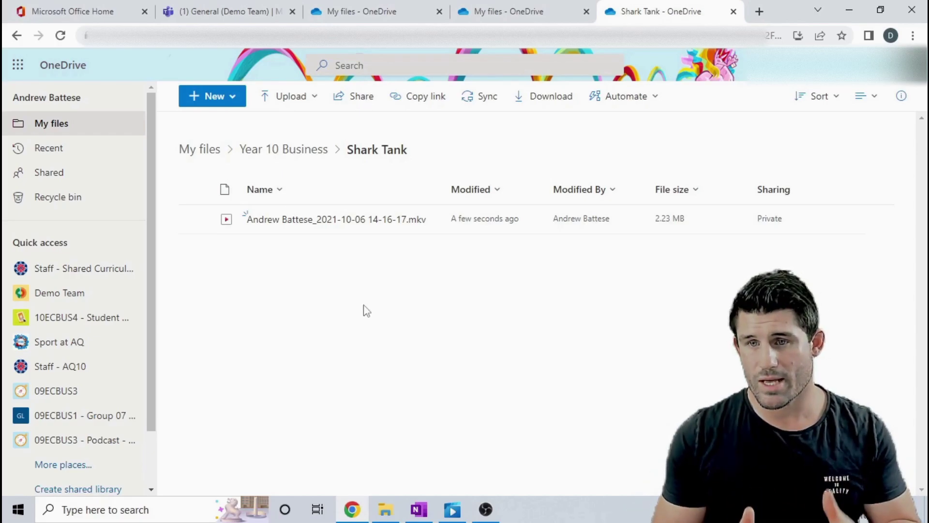
- Go back to the Teams browser tab showing the Shark Tank Pitch assignment
left_click(212, 16)
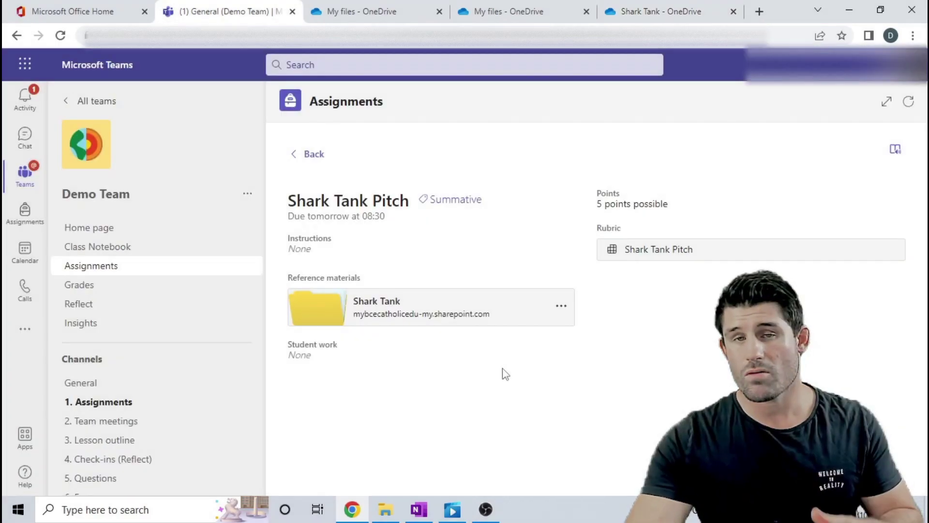